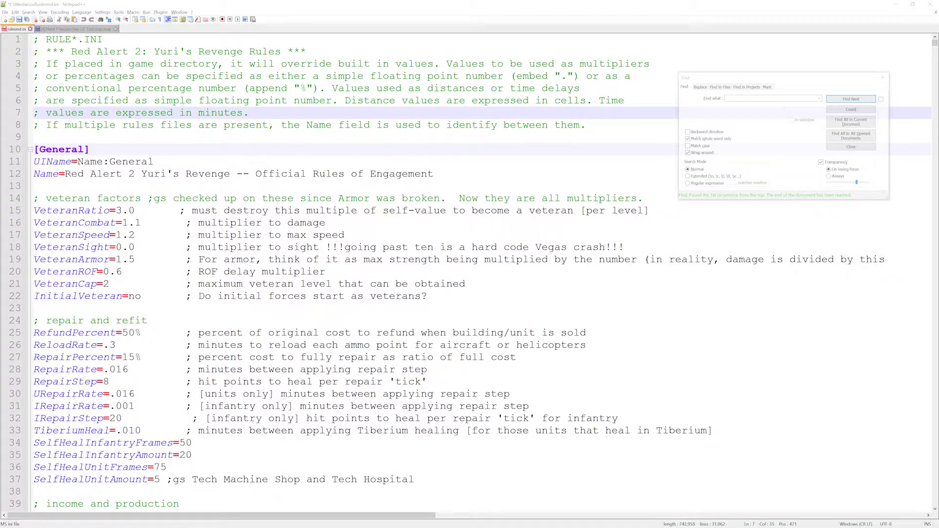
Step: Find the BuildSpeed=.7 entry in rulesmd.ini and highlight it with its build speed comment
key(ctrl+f)
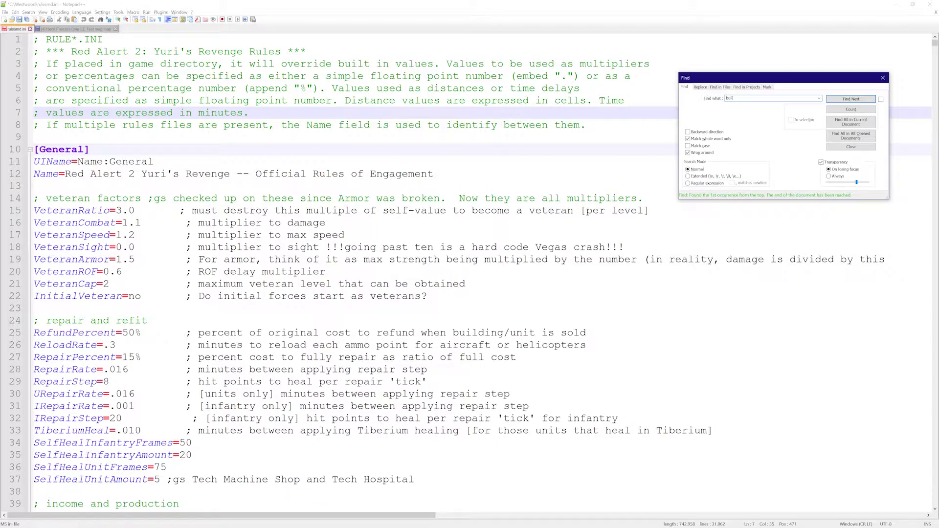
text(dspeed)
key(Return)
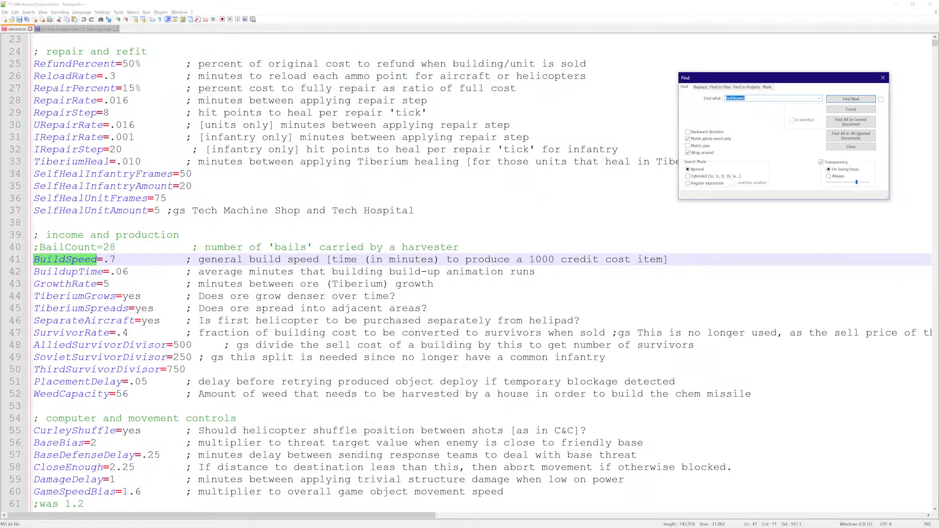
drag(116, 259, 18, 262)
drag(198, 260, 669, 259)
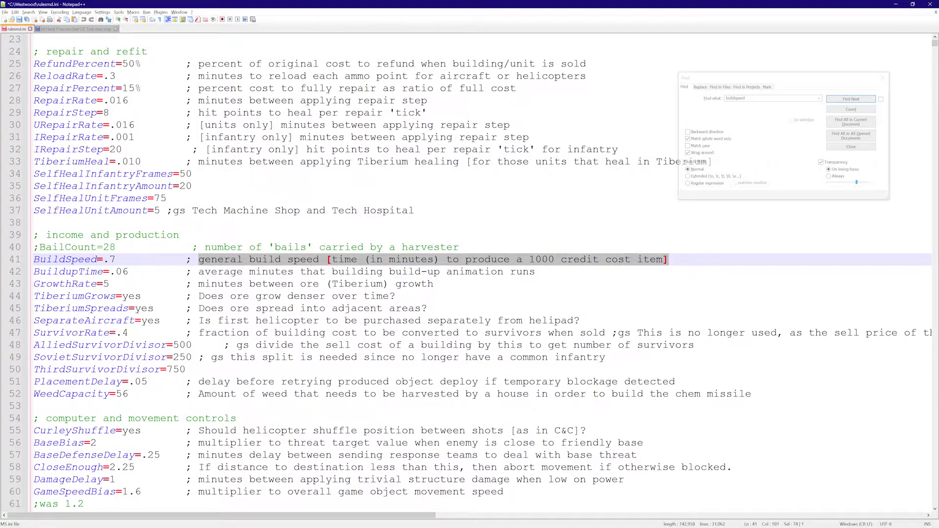
click(669, 259)
click(146, 259)
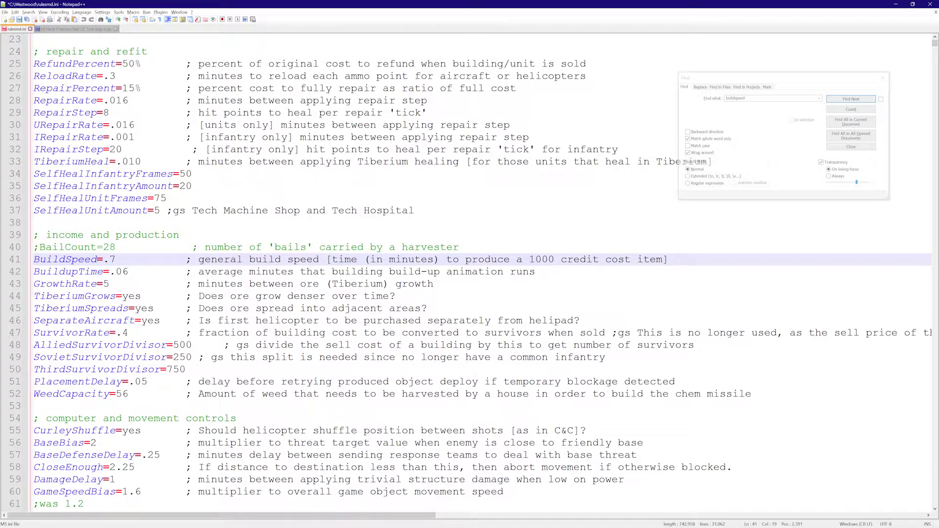
Step: Paste the BuildSpeed=.7 line at the top of the Heck Freezes Over LE Test map file
key(ctrl+shift+Left)
key(ctrl+shift+Left)
key(ctrl+shift+Left)
key(ctrl+c)
click(71, 29)
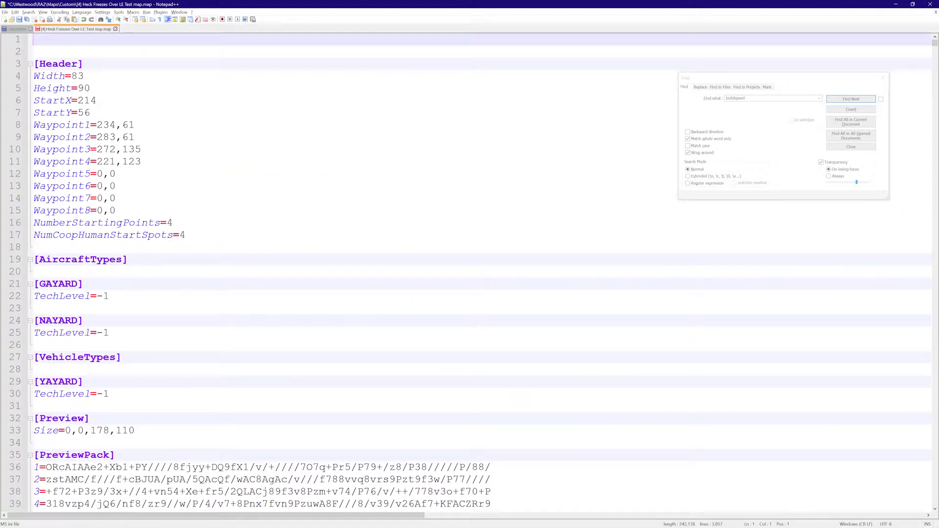
key(Return)
key(Return)
key(ctrl+v)
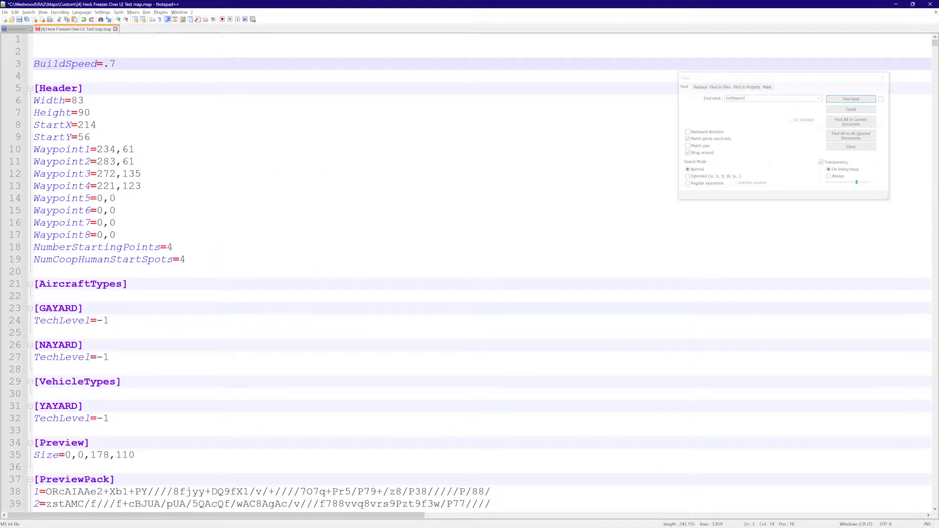
key(Up)
Step: Copy the [General] header above it and change BuildSpeed from .7 to .001
click(22, 29)
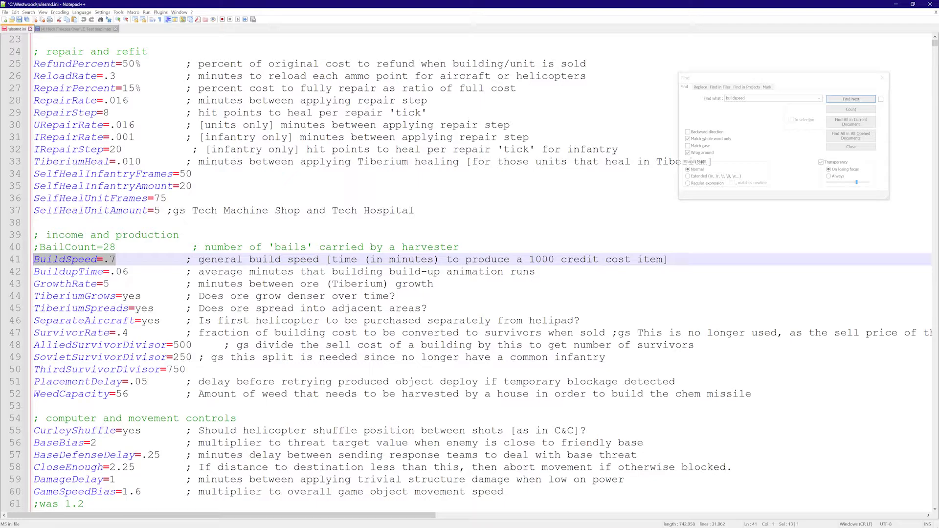
drag(89, 149, 34, 149)
key(ctrl+c)
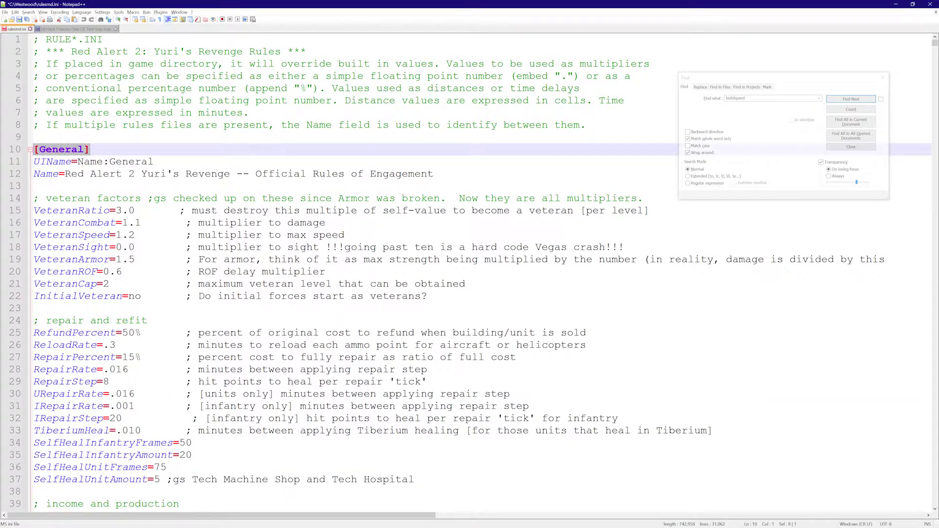
key(ctrl+Tab)
key(ctrl+v)
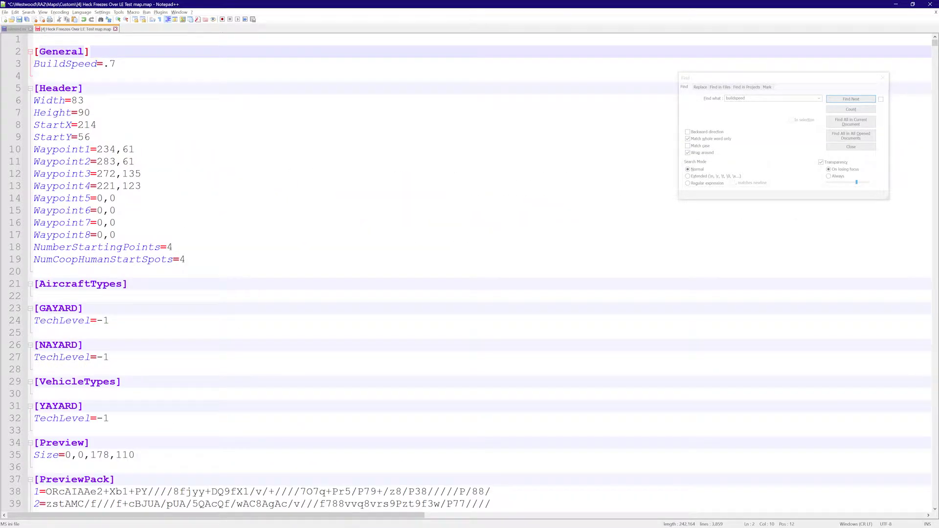
double_click(112, 63)
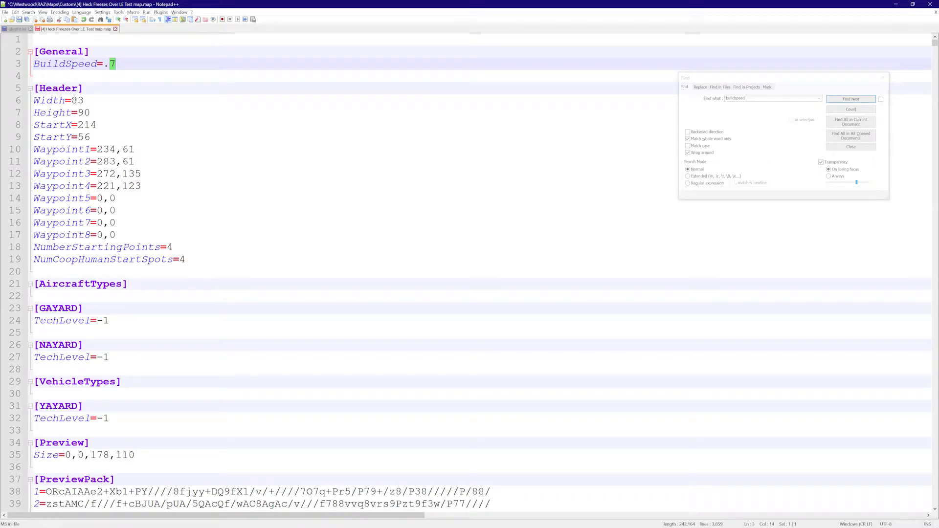
text(001)
key(Down)
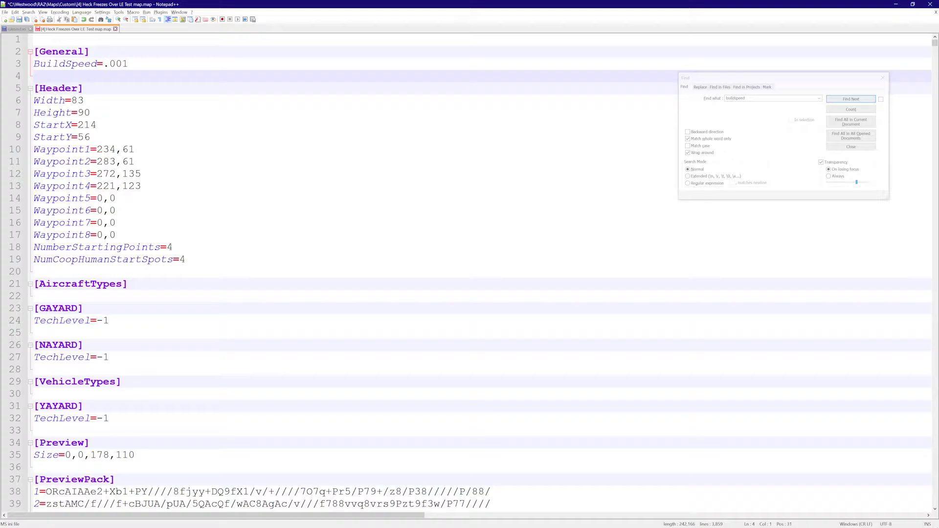
Step: In the YR Client lobby, set game type Standard and pick the Heck Freezes Over LE Test map
key(alt+Tab)
key(alt+Tab)
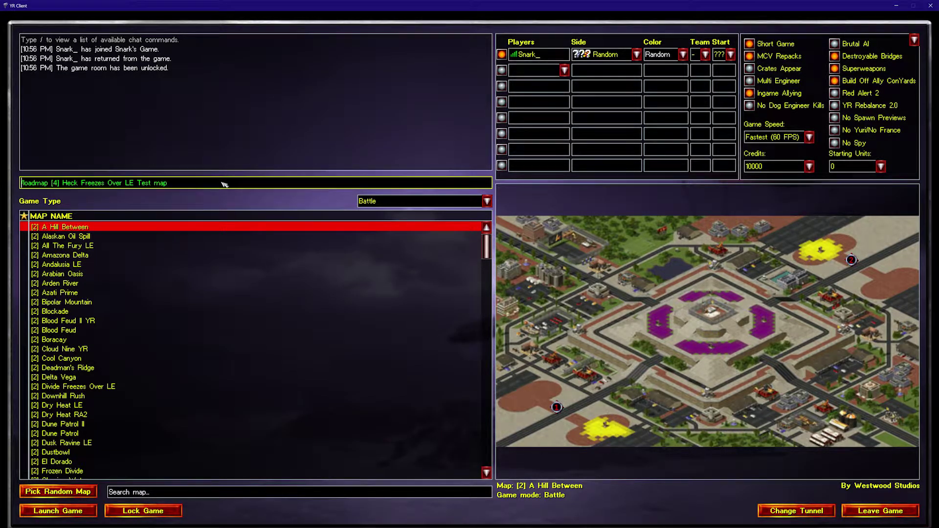
click(416, 201)
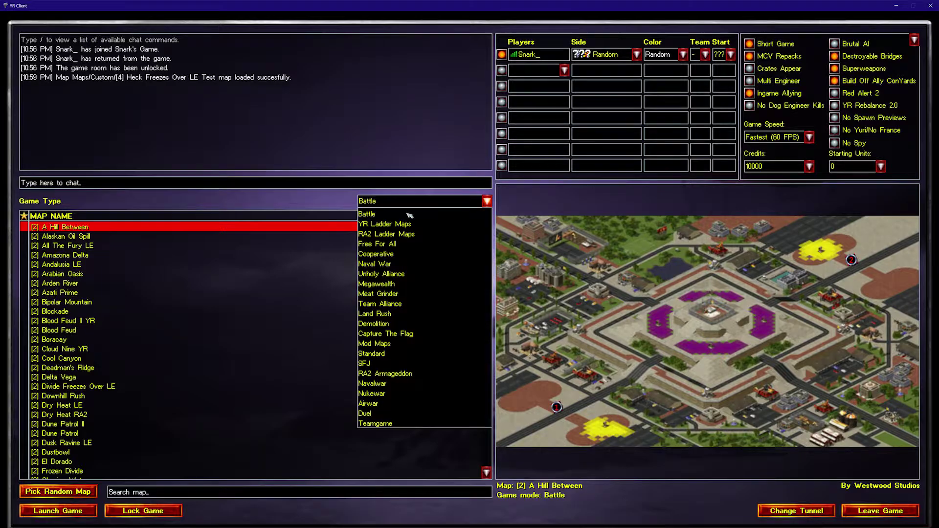
click(416, 353)
click(227, 493)
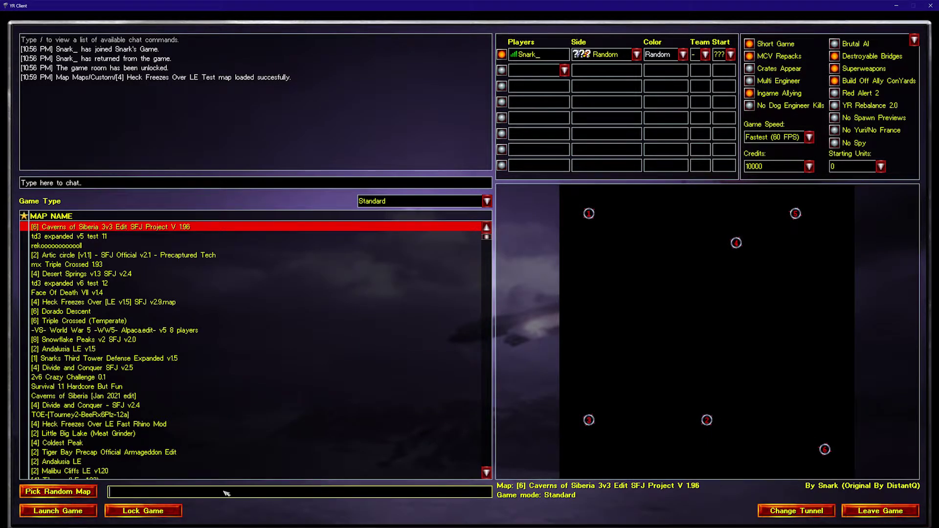
text(hr)
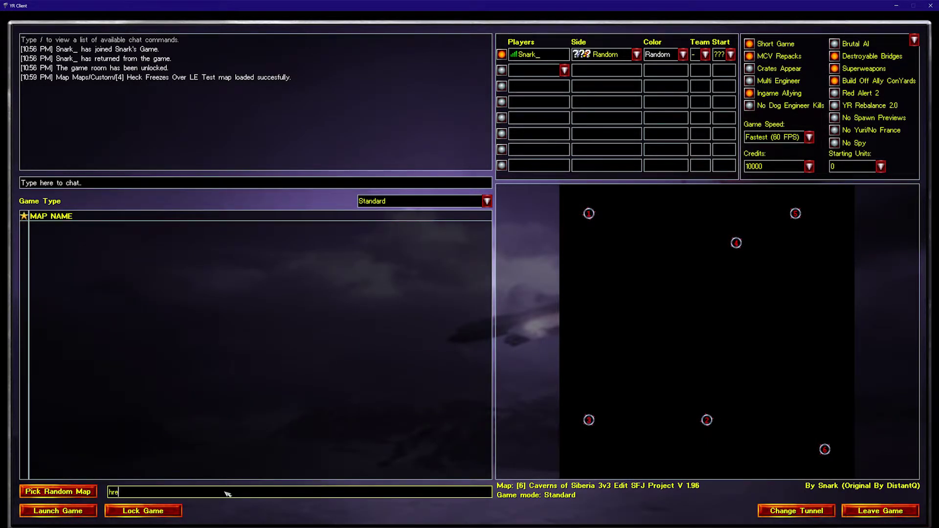
key(BackSpace)
text(e)
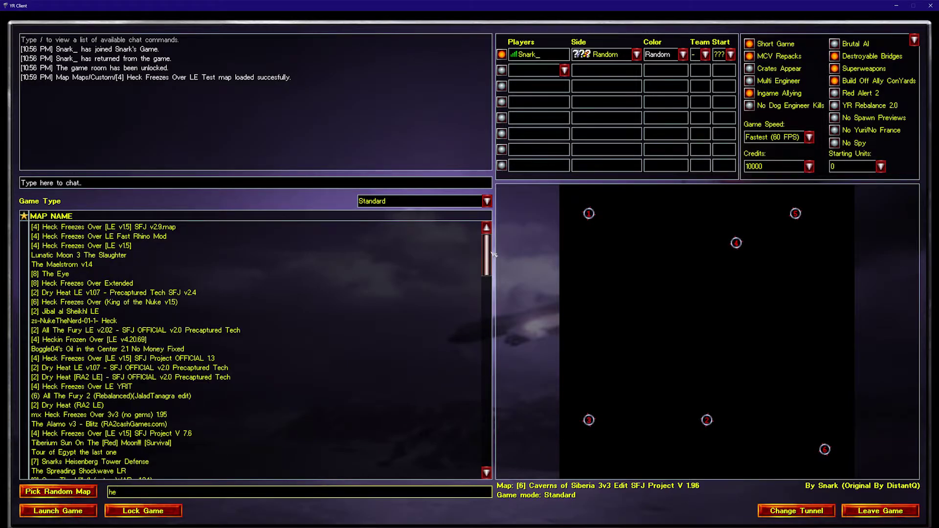
scroll(421, 465, down, 10)
click(421, 474)
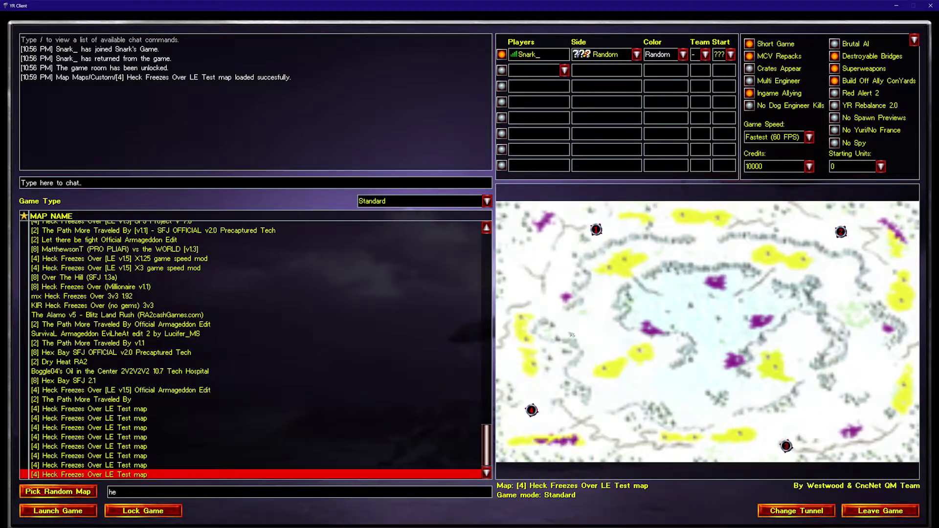
Step: Set game speed to Faster (45 FPS) and lock the game
click(793, 138)
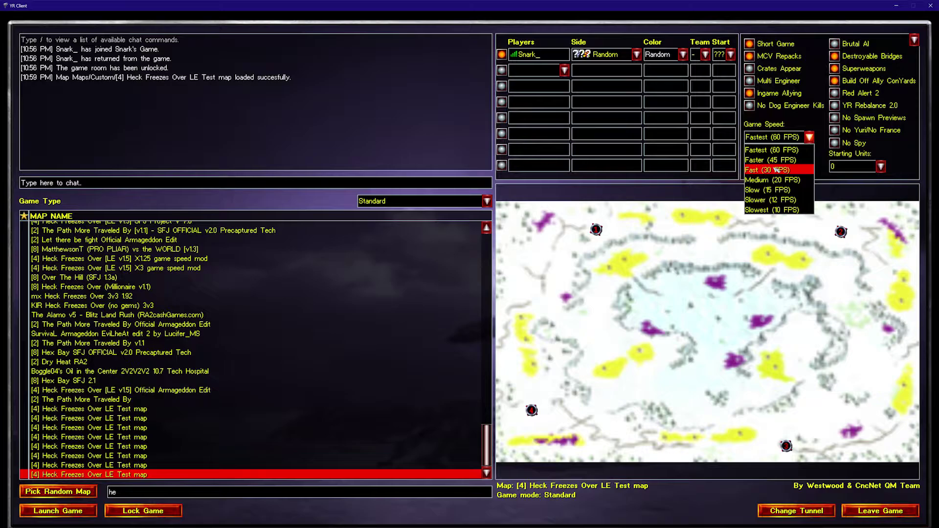
click(778, 160)
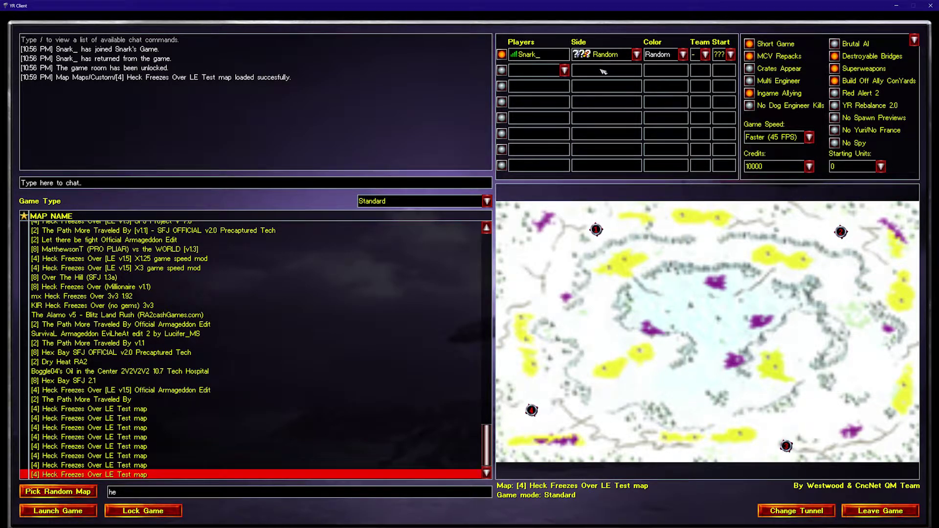
click(143, 511)
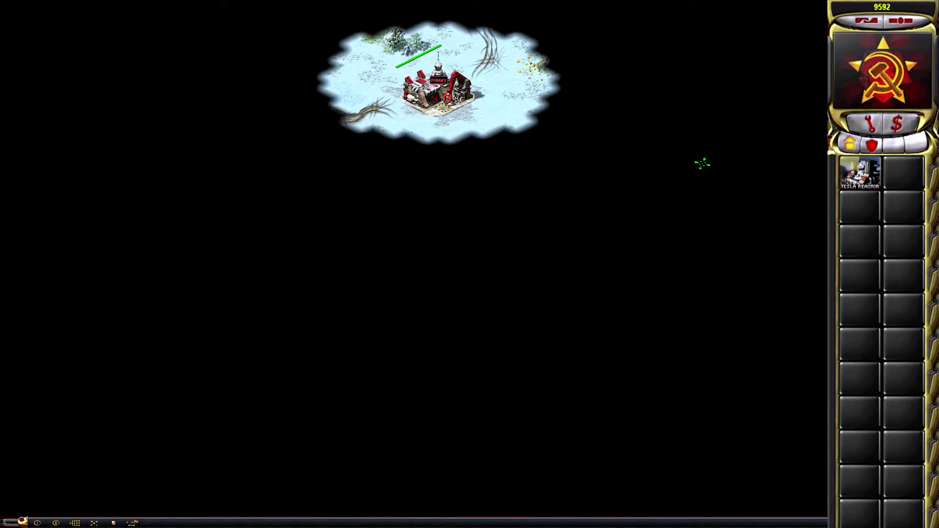
Step: Place a Tesla Reactor left and a Barracks right of the construction yard
click(860, 174)
click(333, 88)
click(860, 207)
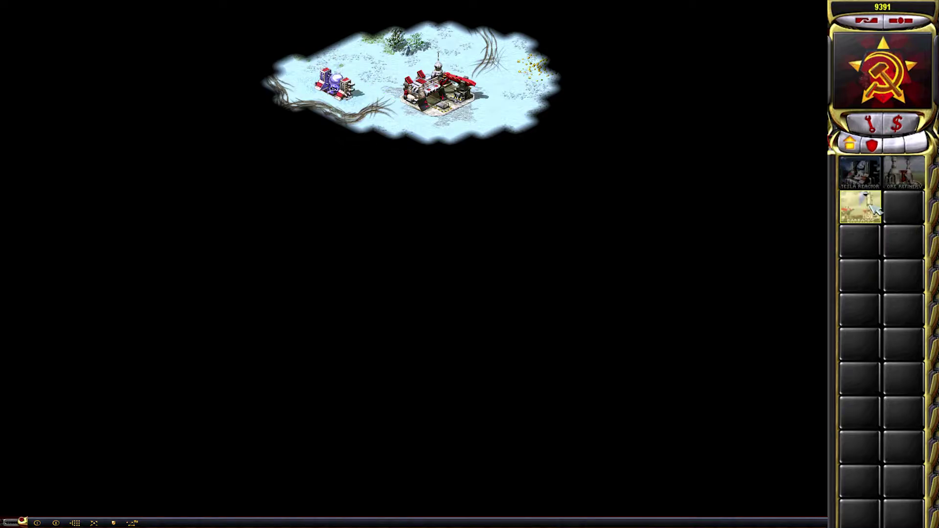
click(860, 207)
click(525, 97)
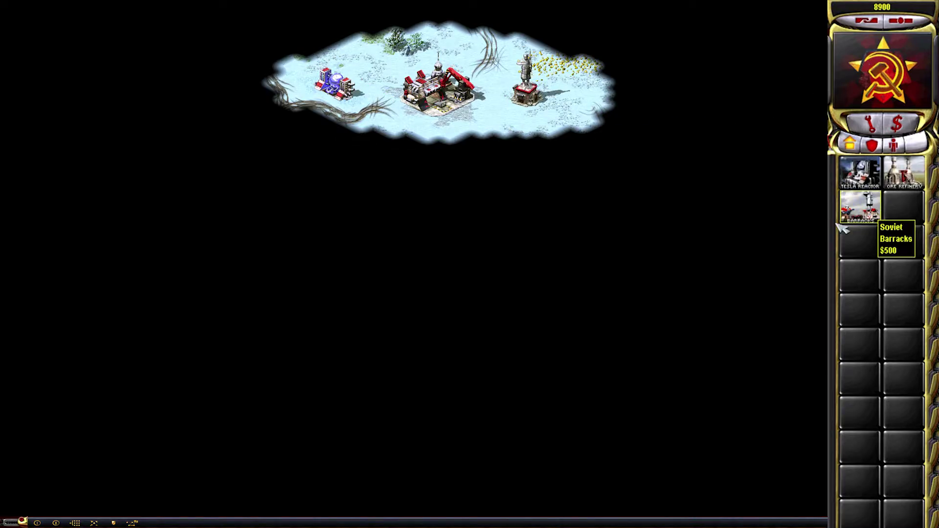
Step: Train an Attack Dog and send it scouting along a waypoint path across the map
click(894, 145)
click(860, 207)
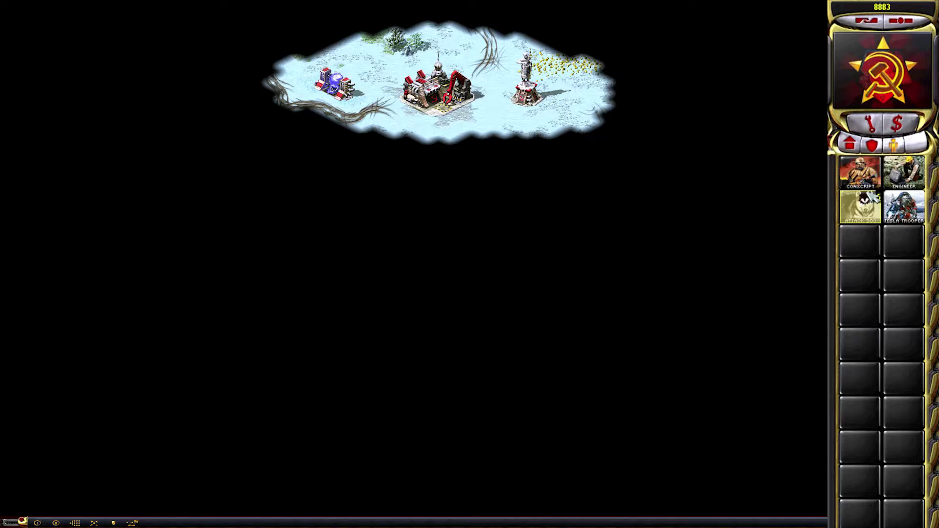
drag(430, 25, 593, 193)
click(142, 184)
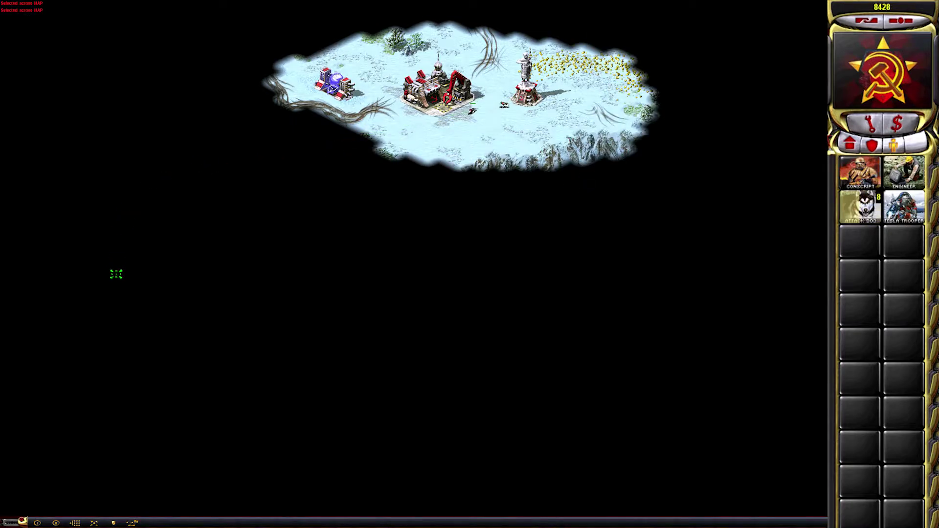
key(z)
click(151, 336)
click(448, 360)
click(661, 258)
click(729, 54)
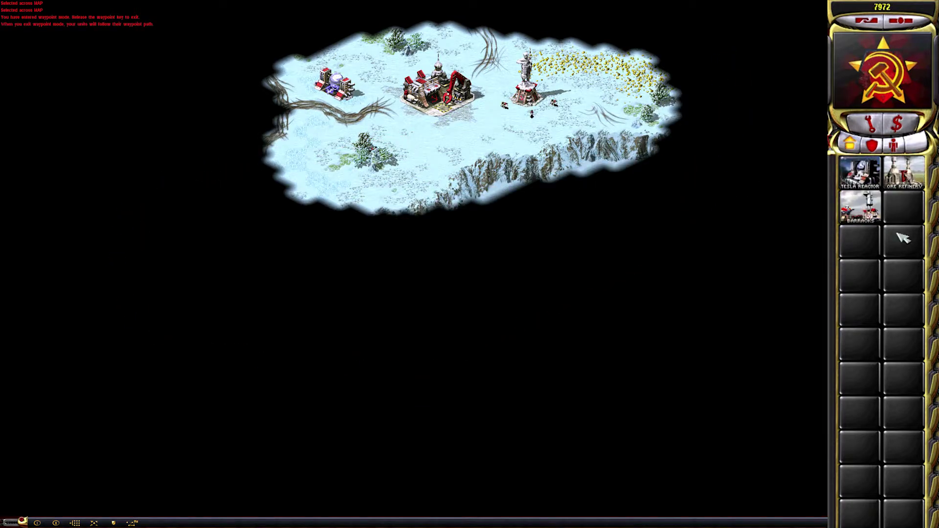
Step: Build an Ore Refinery and War Factory at the western edge, then queue War Miners
click(905, 179)
click(905, 176)
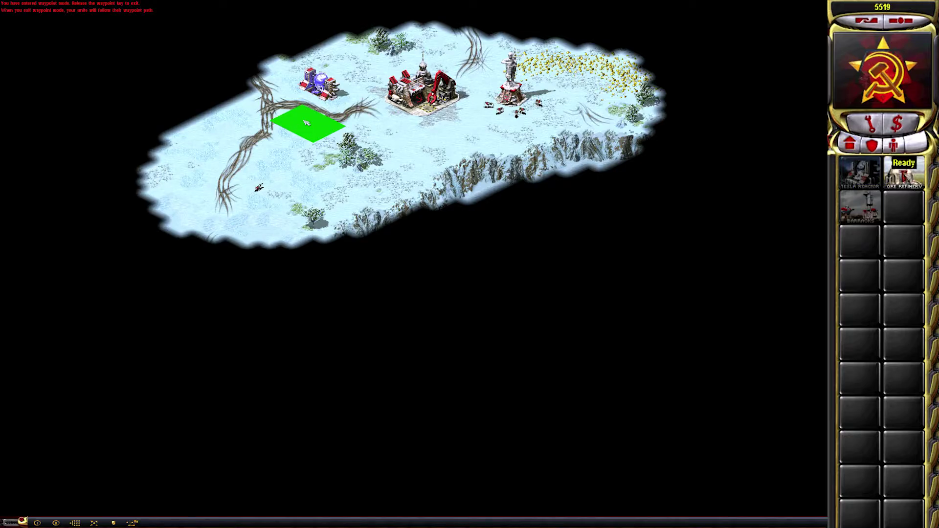
click(257, 101)
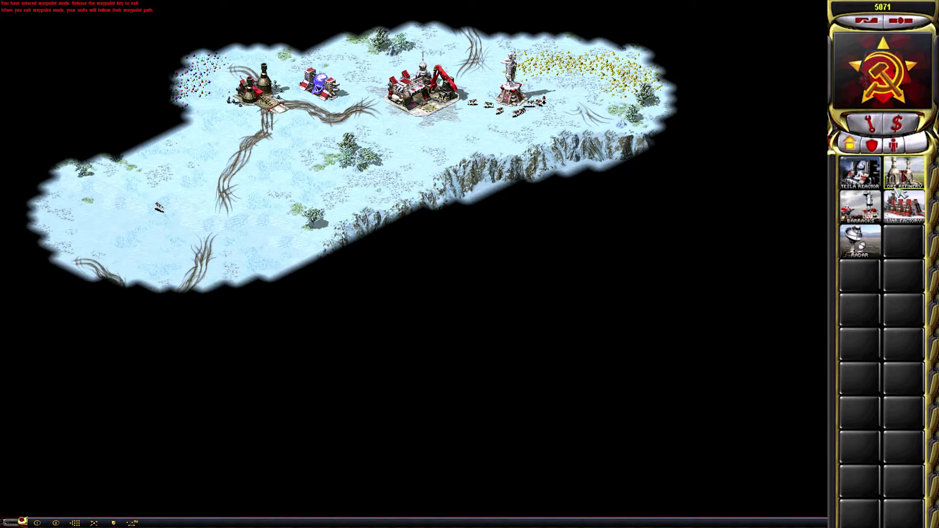
click(904, 205)
click(904, 205)
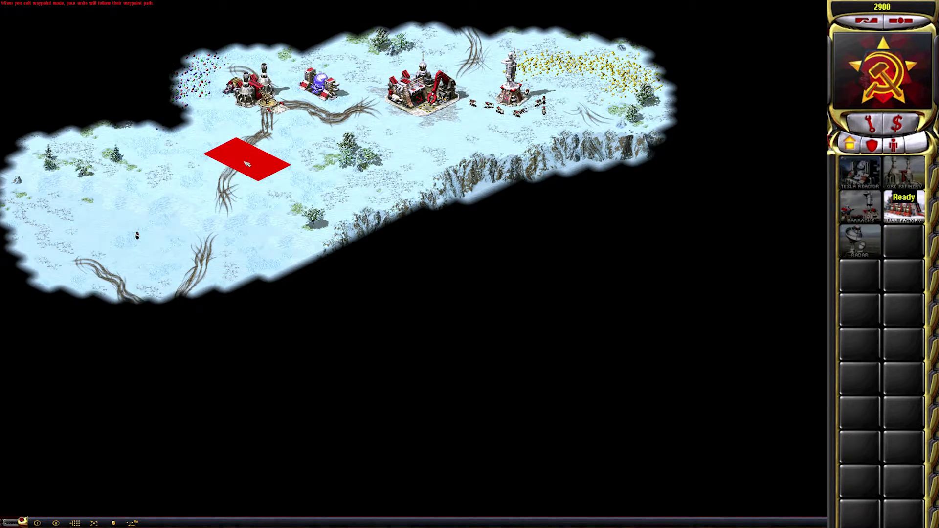
click(253, 150)
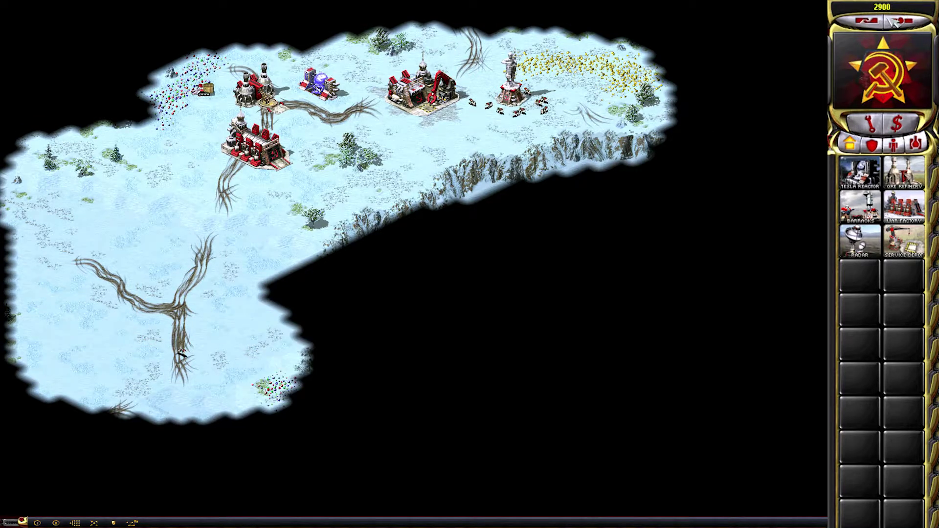
key(r)
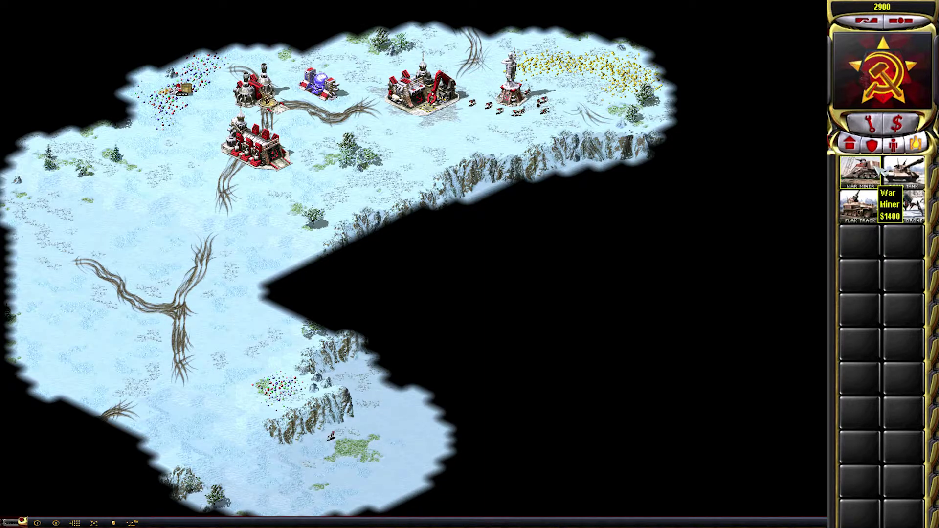
click(860, 171)
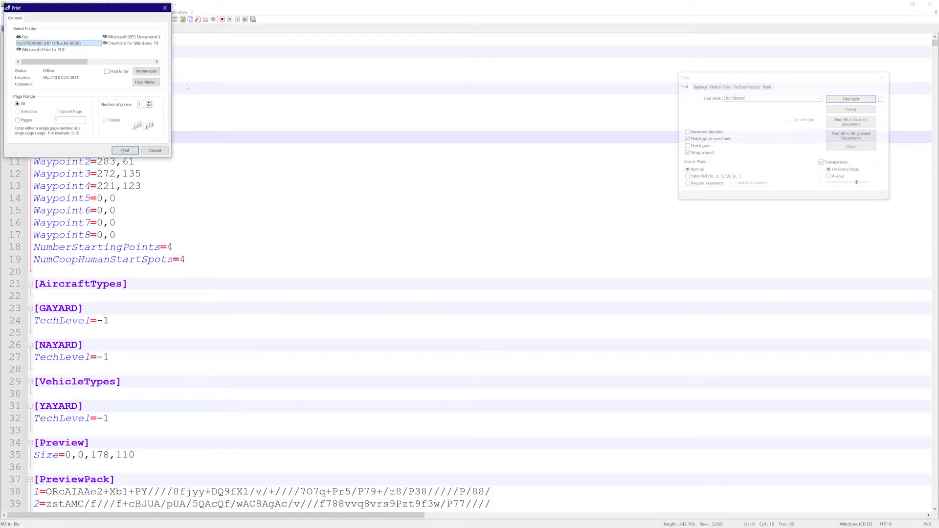
Step: Dismiss the Print dialog and change the map's BuildSpeed value from .001 to 5
key(Escape)
click(206, 74)
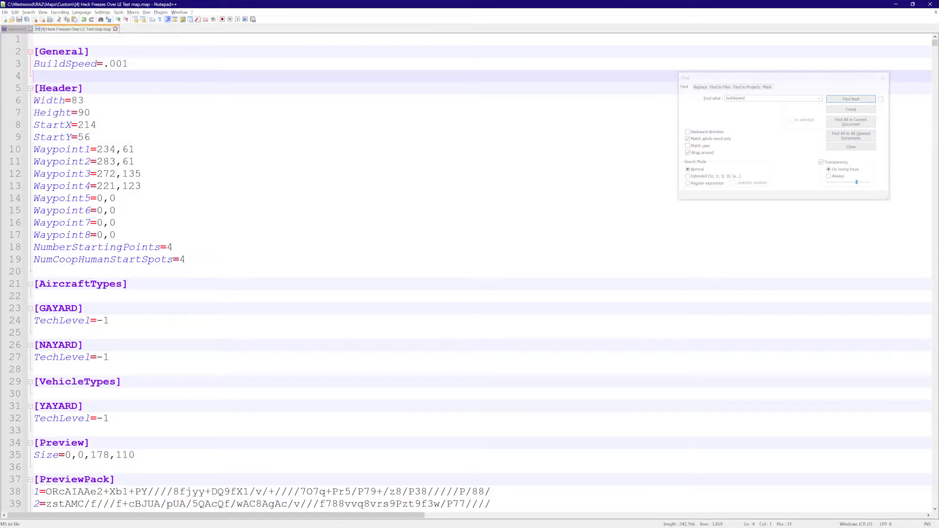
double_click(119, 64)
key(shift+Left)
text(5)
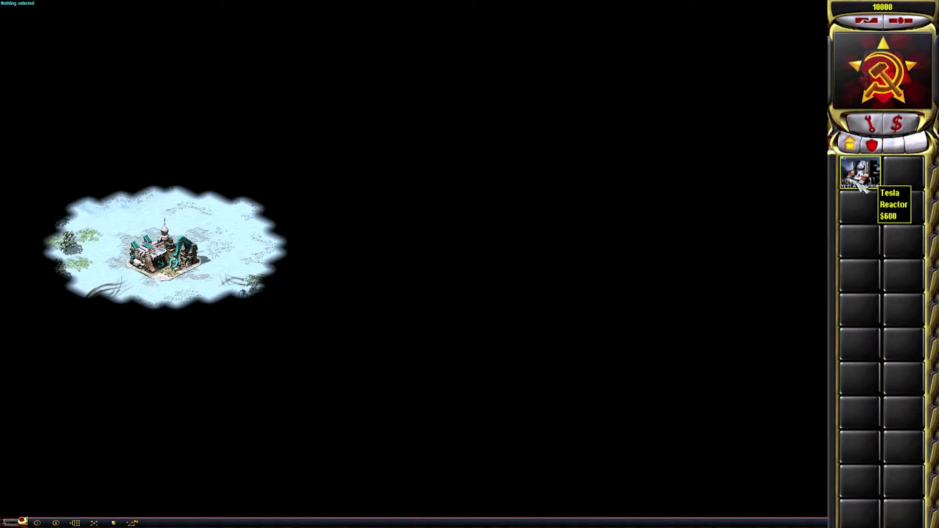
Step: Build a Tesla Reactor below the construction yard and start a Soviet Ore Refinery
click(858, 182)
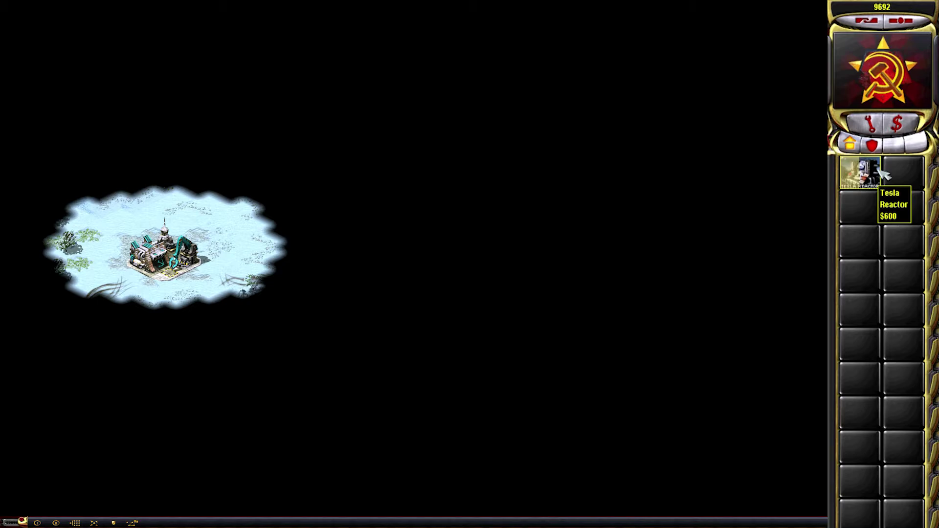
click(860, 172)
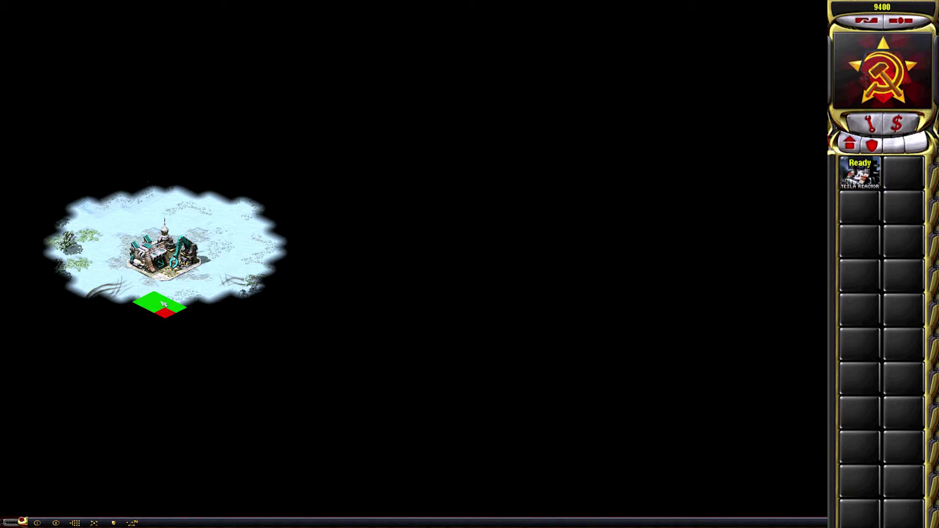
click(163, 304)
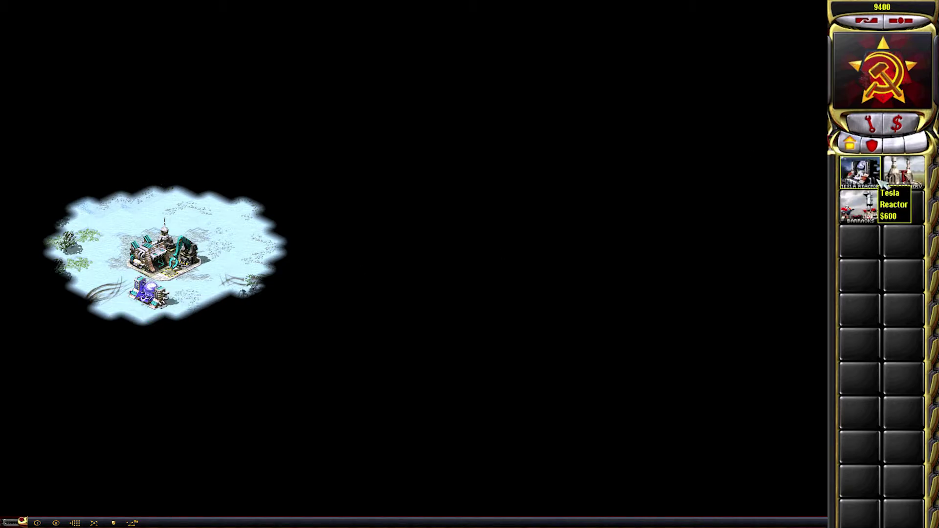
click(904, 184)
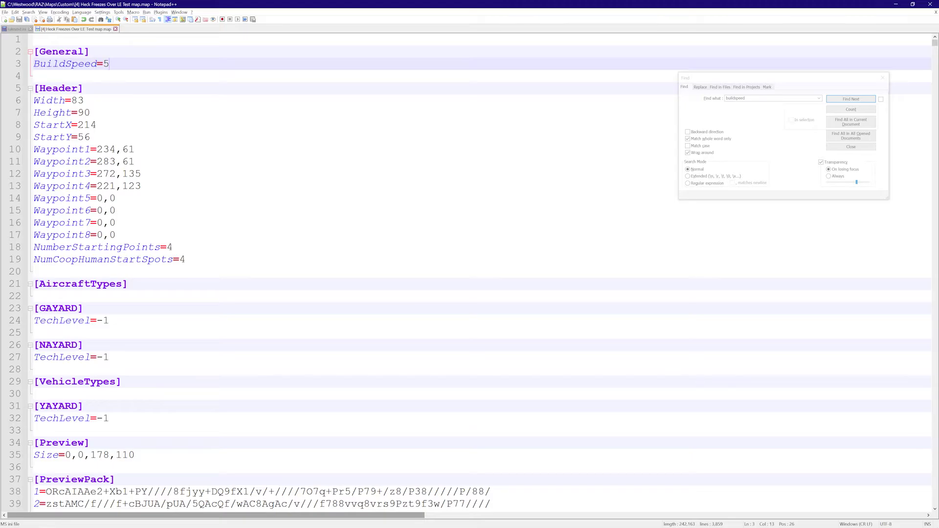
Step: Replace the map's [General] BuildSpeed lines with the [HTNK] header from rulesmd.ini's Rhino entry
key(shift+Up)
key(shift+Home)
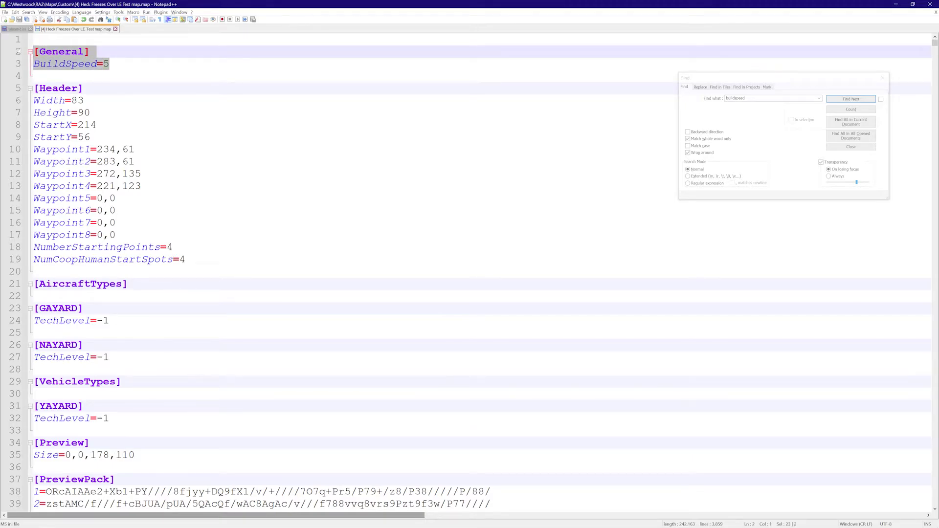
key(ctrl+x)
key(ctrl+Tab)
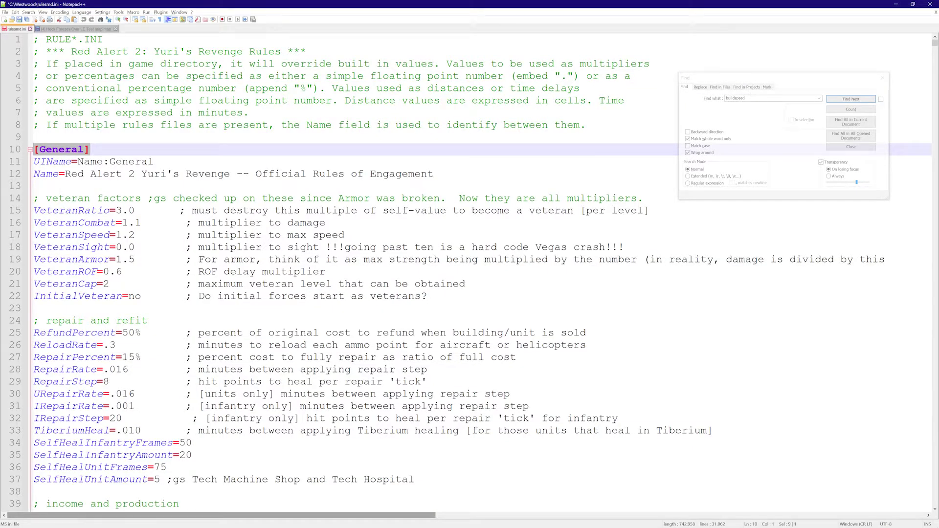
key(ctrl+f)
text(rhino)
key(Return)
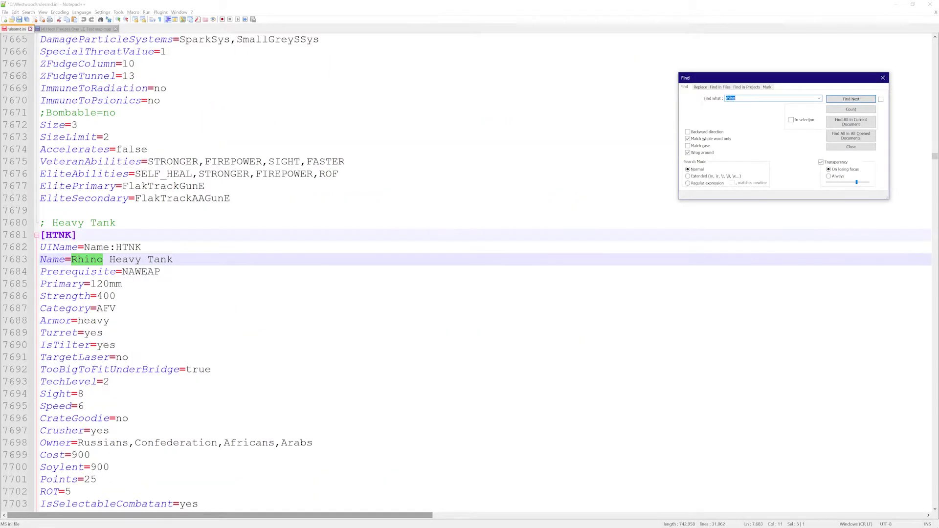
drag(76, 235, 41, 235)
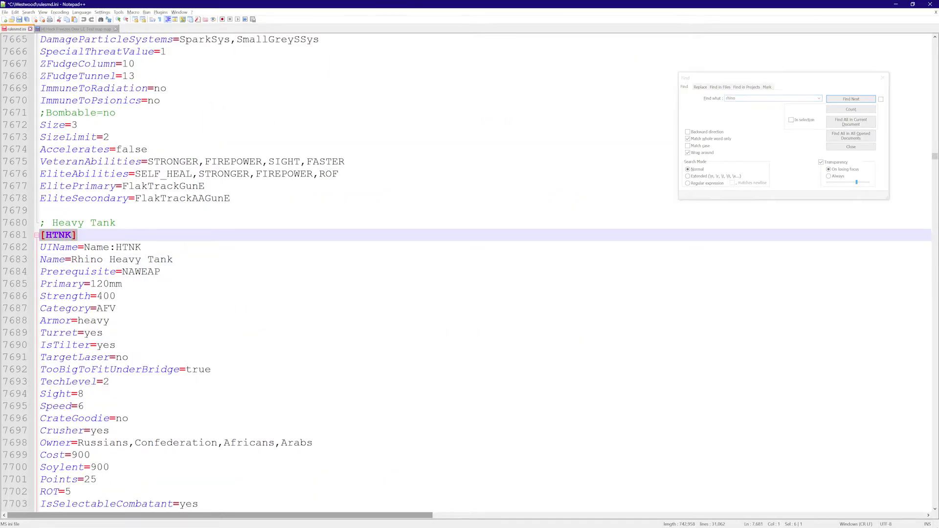
click(77, 29)
key(ctrl+v)
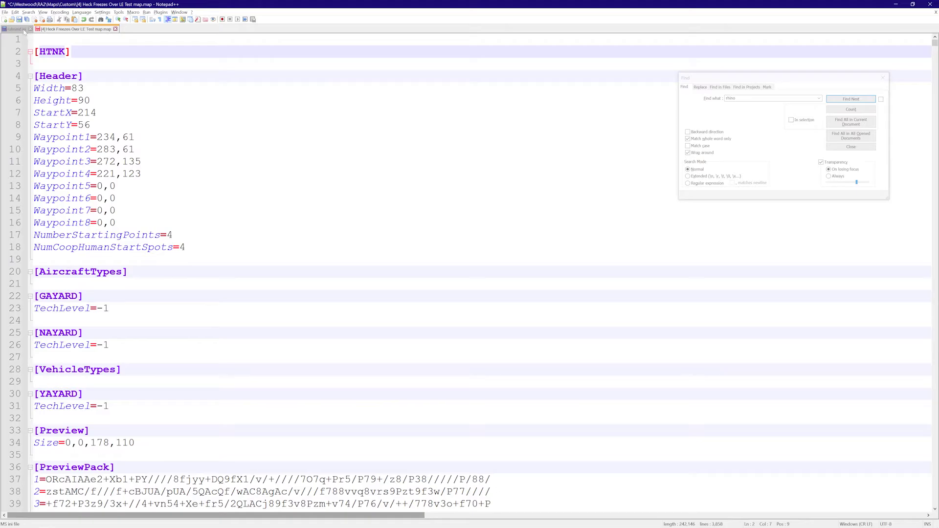
Step: Select the Rhino's BuildTimeMultiplier=1.5 line in rulesmd.ini
key(ctrl+Tab)
scroll(470, 274, down, 6)
scroll(470, 274, down, 5)
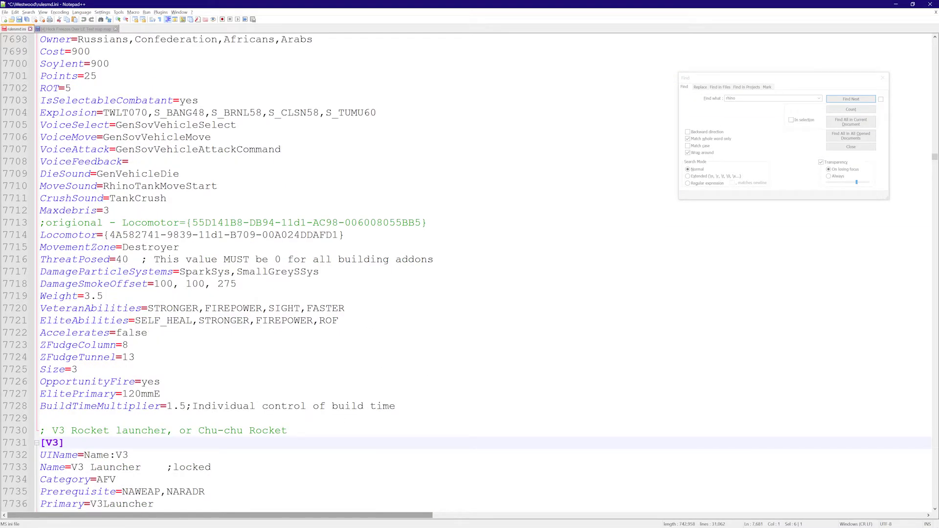
click(90, 345)
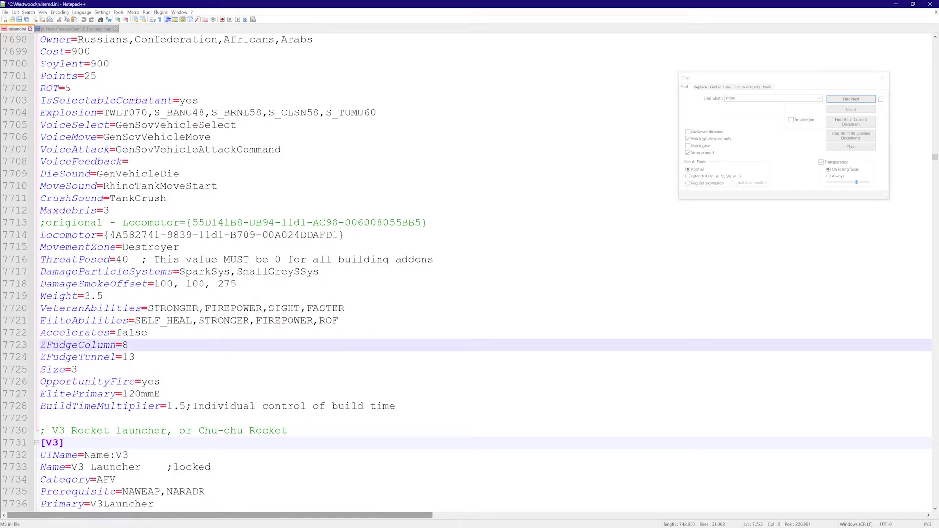
drag(160, 406, 40, 406)
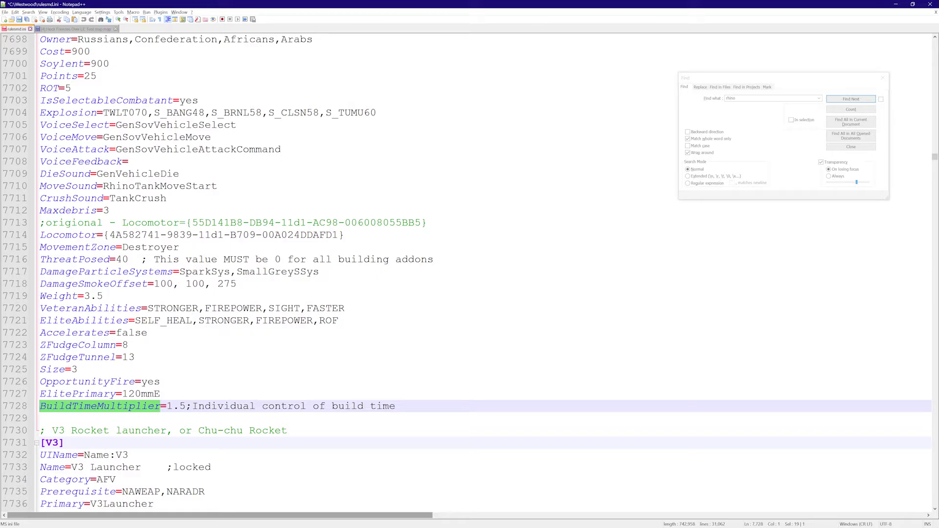
drag(186, 406, 40, 406)
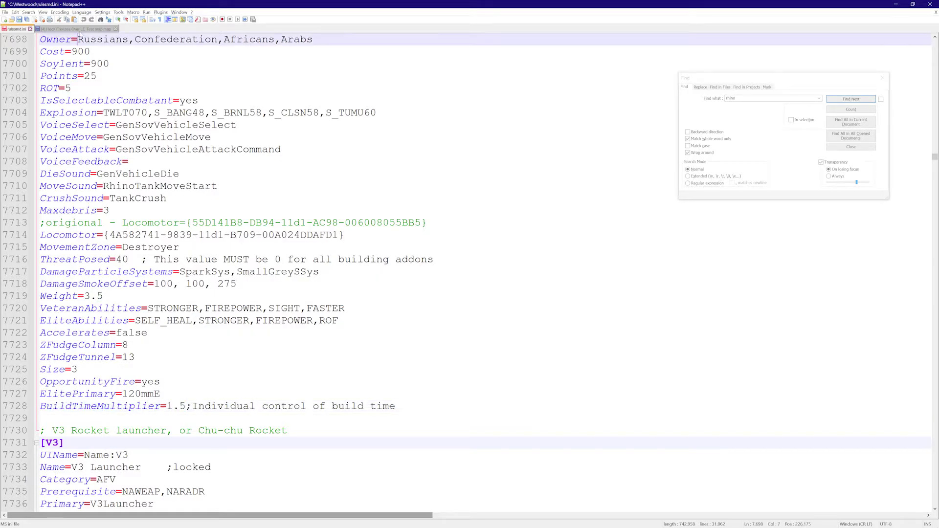
Step: Paste BuildTimeMultiplier=1.5 on a new line under the map's [HTNK] header
click(76, 29)
key(Return)
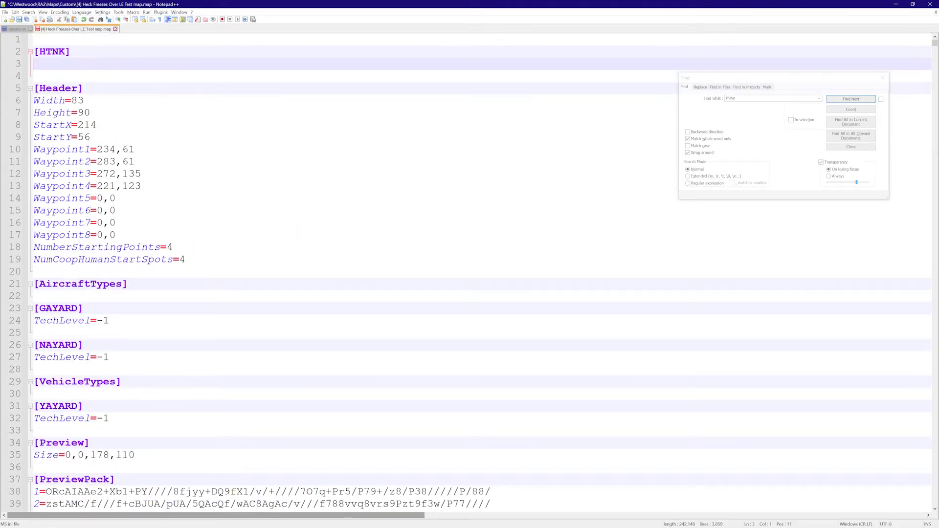
key(Return)
key(Up)
key(ctrl+v)
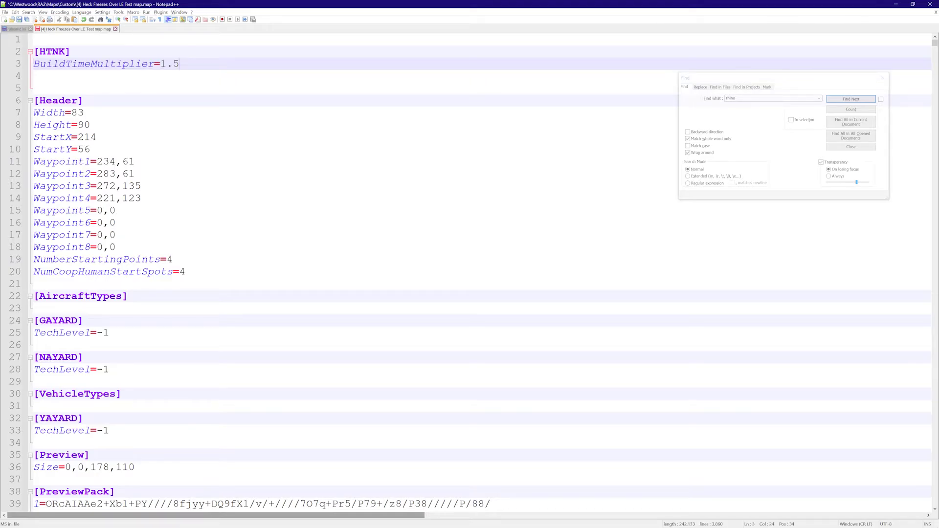
Step: Select the 1.5 value so the multiplier becomes 0.1
key(shift+Left)
key(shift+Left)
key(shift+Left)
key(Right)
key(shift+Home)
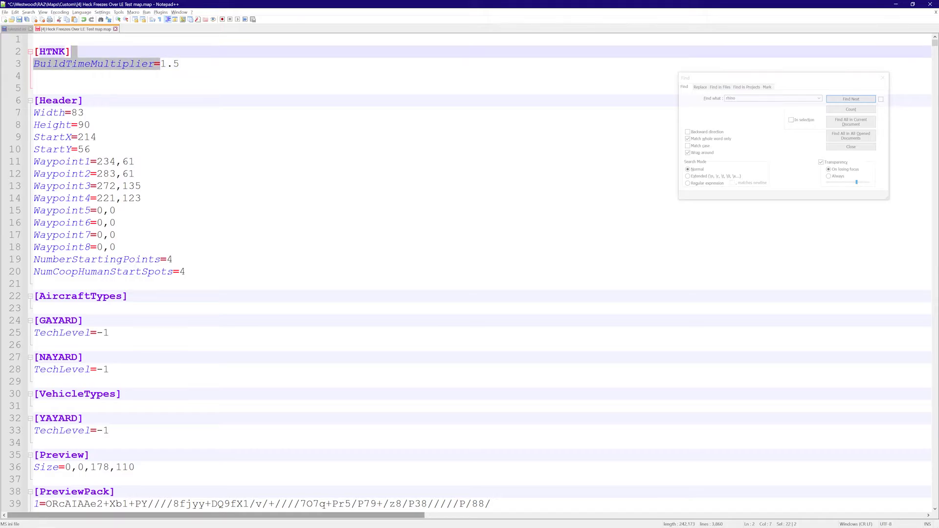
key(End)
key(shift+Left)
key(shift+Left)
key(shift+Left)
key(Right)
key(shift+Left)
key(shift+Left)
key(shift+Left)
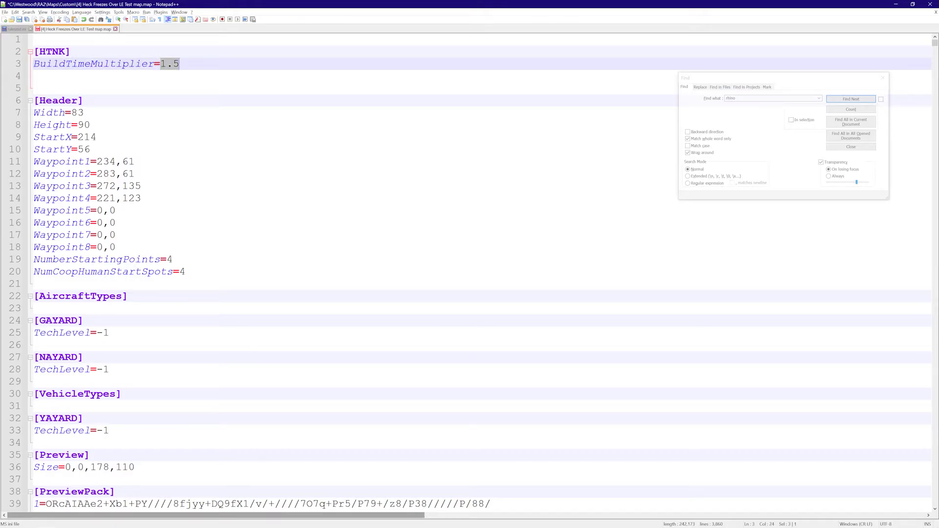
key(Right)
Step: Save the map file, then lock and launch a YR match on the test map
key(ctrl+s)
key(alt+Tab)
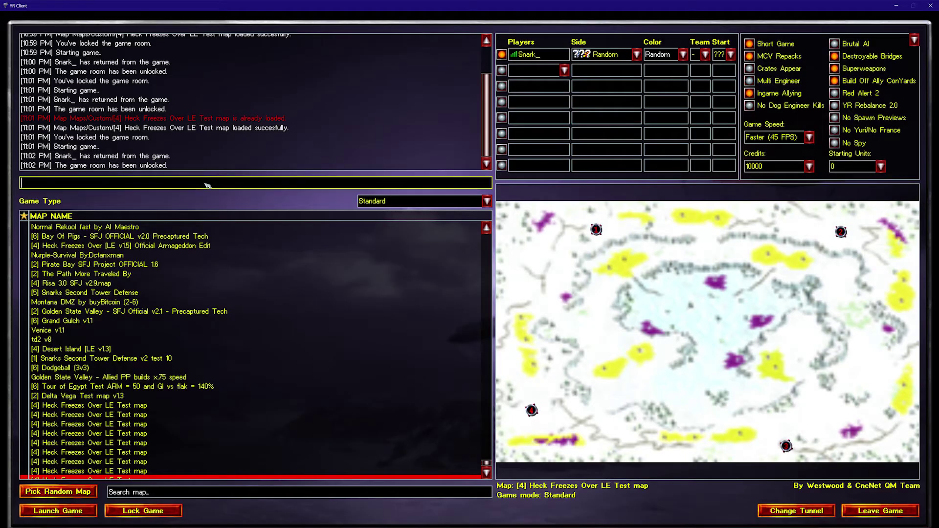
click(162, 492)
text(he)
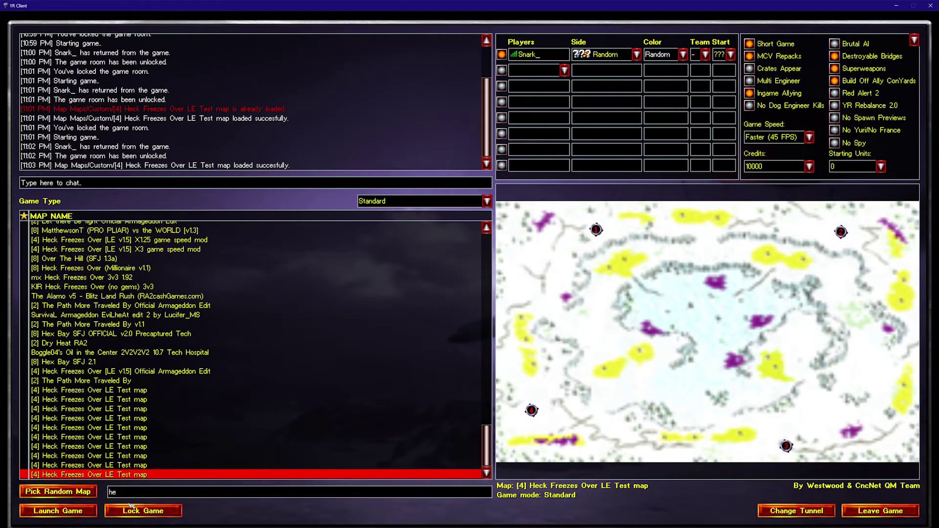
click(131, 508)
click(58, 511)
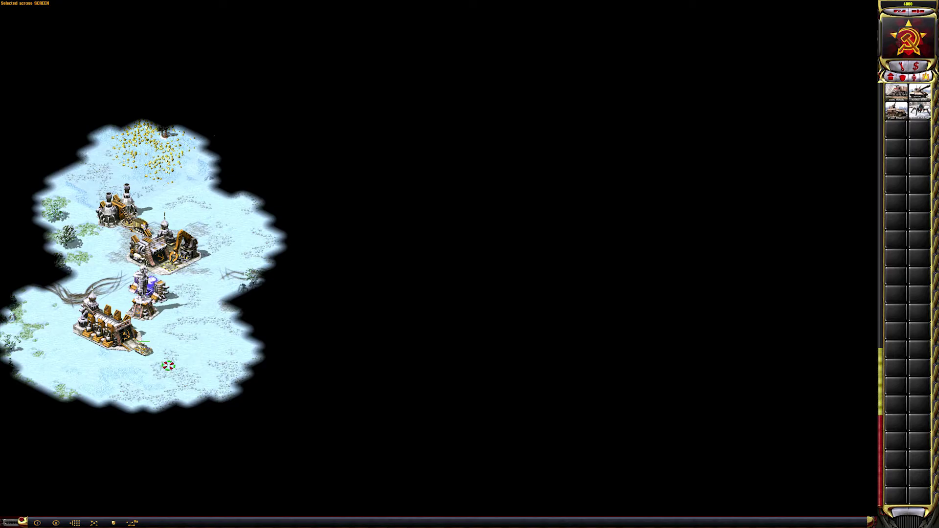
Step: Queue several Rhino tanks and a Terror Drone, sending units east and northeast
click(354, 325)
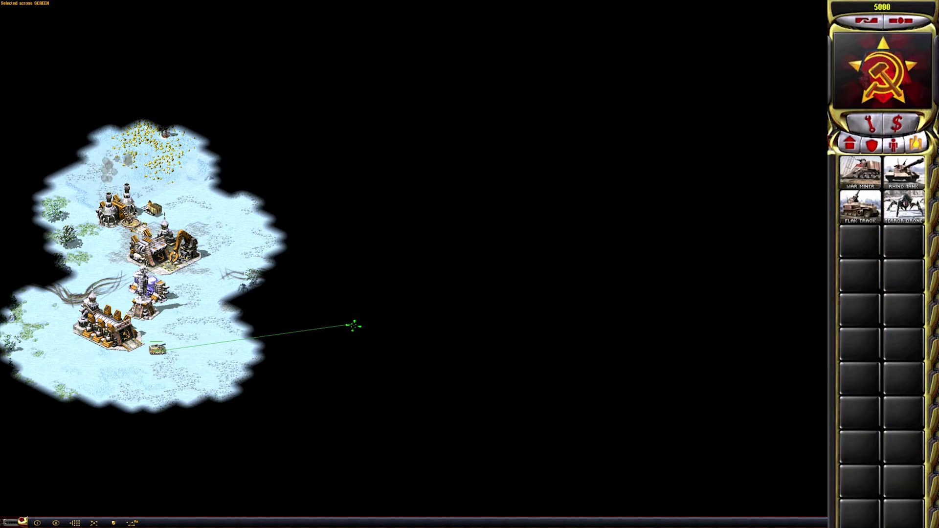
click(904, 172)
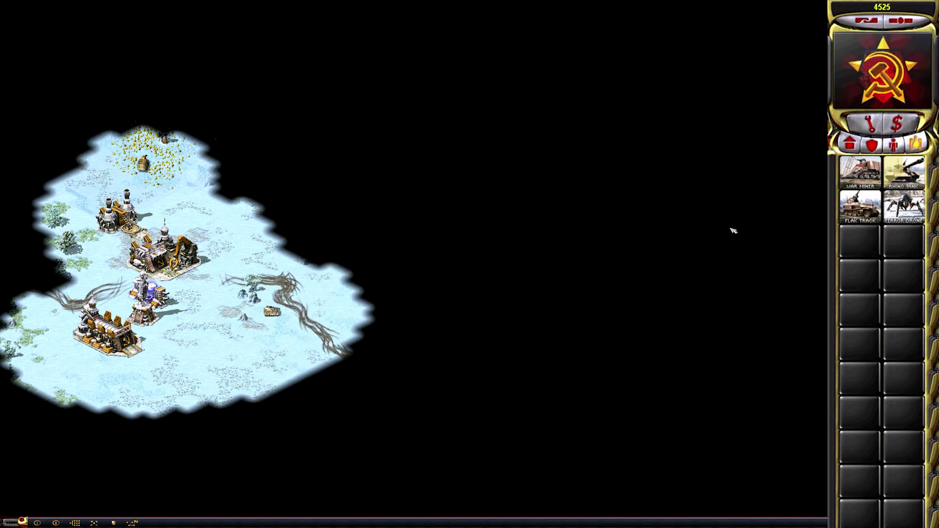
drag(98, 398, 178, 434)
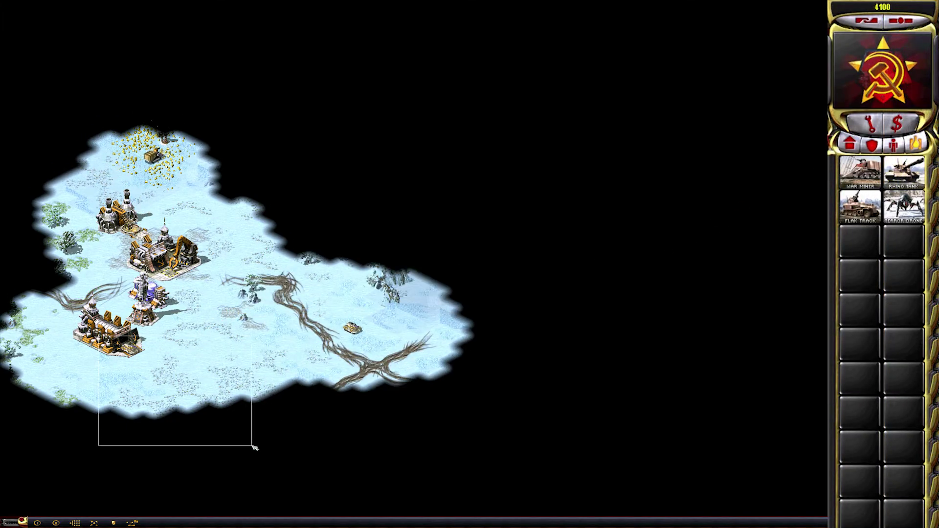
click(178, 434)
click(904, 207)
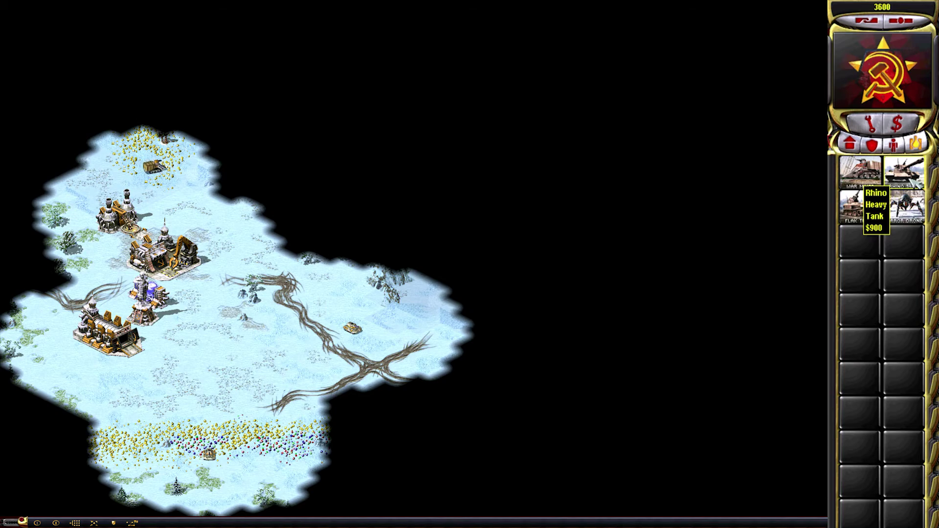
click(905, 173)
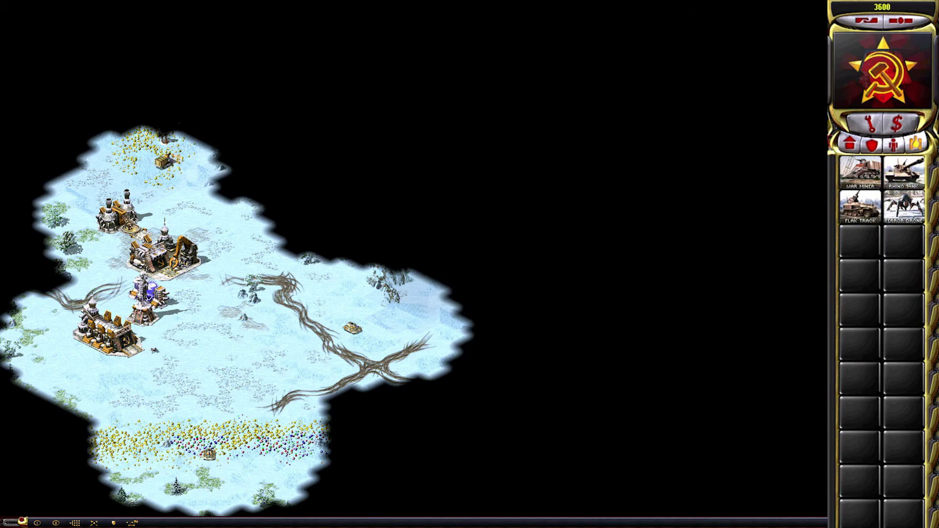
click(905, 172)
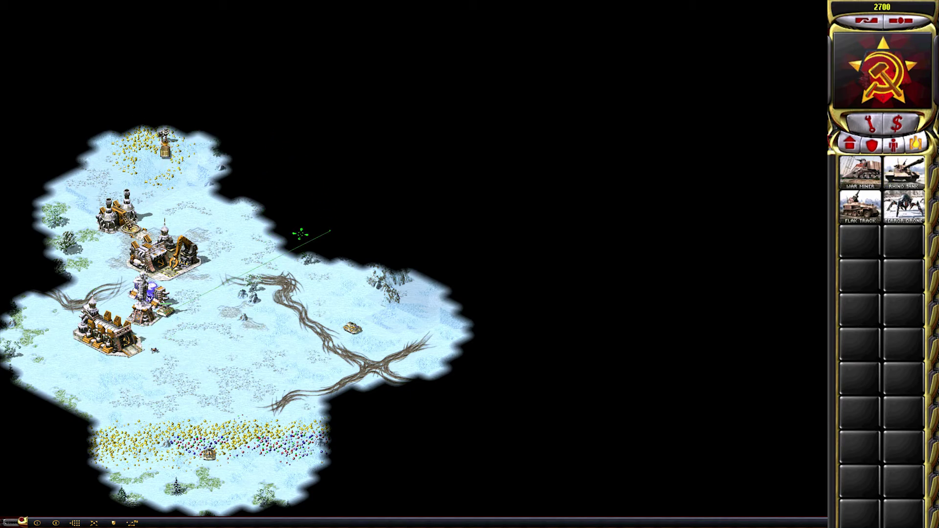
click(292, 178)
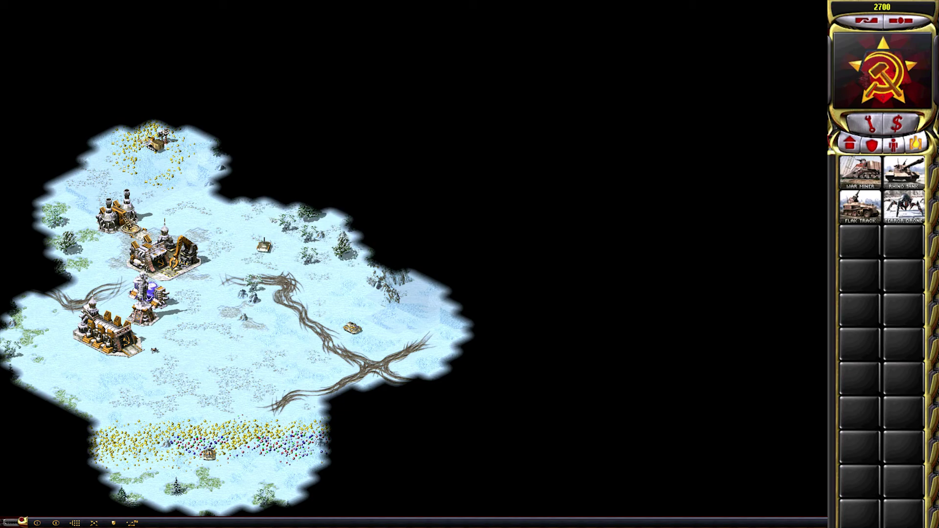